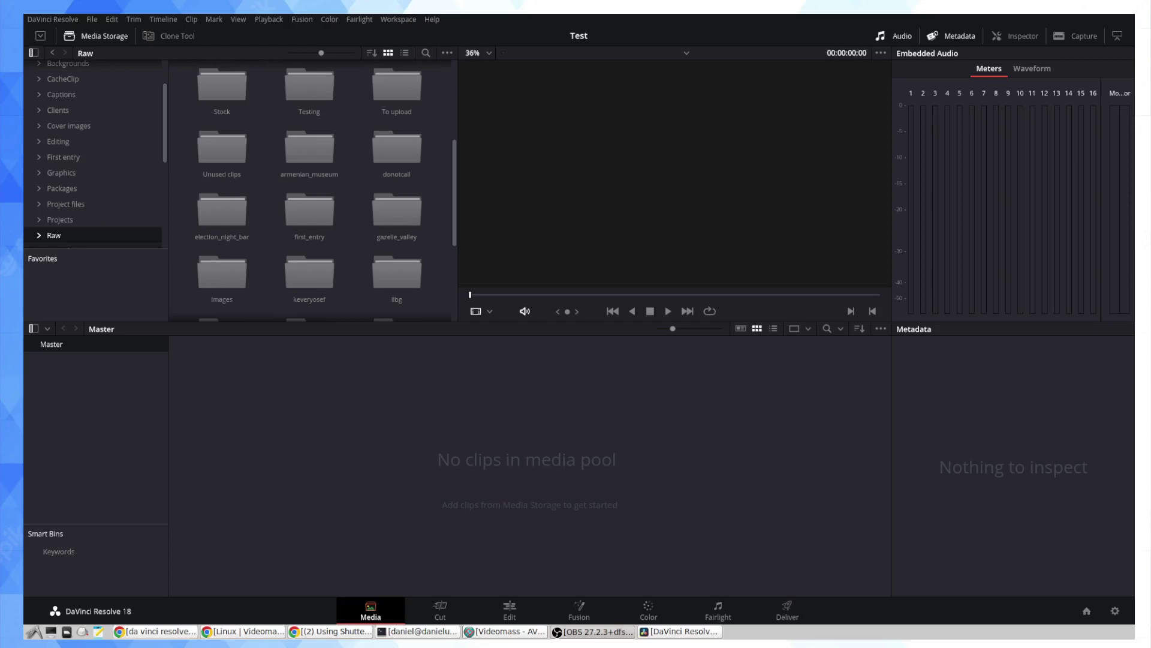
- Open the test subfolder of the Raw folder in the media storage browser
{"action": "scroll", "coordinate": [326, 190], "scroll_direction": "down", "scroll_amount": 3}
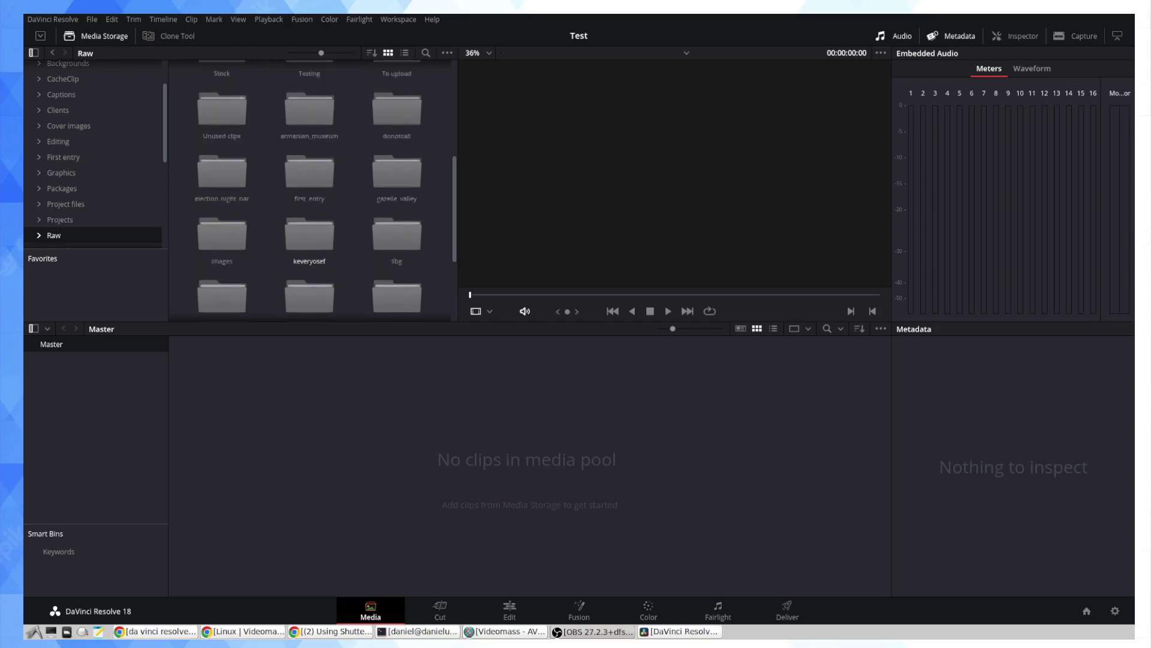
{"action": "scroll", "coordinate": [309, 191], "scroll_direction": "down", "scroll_amount": 2}
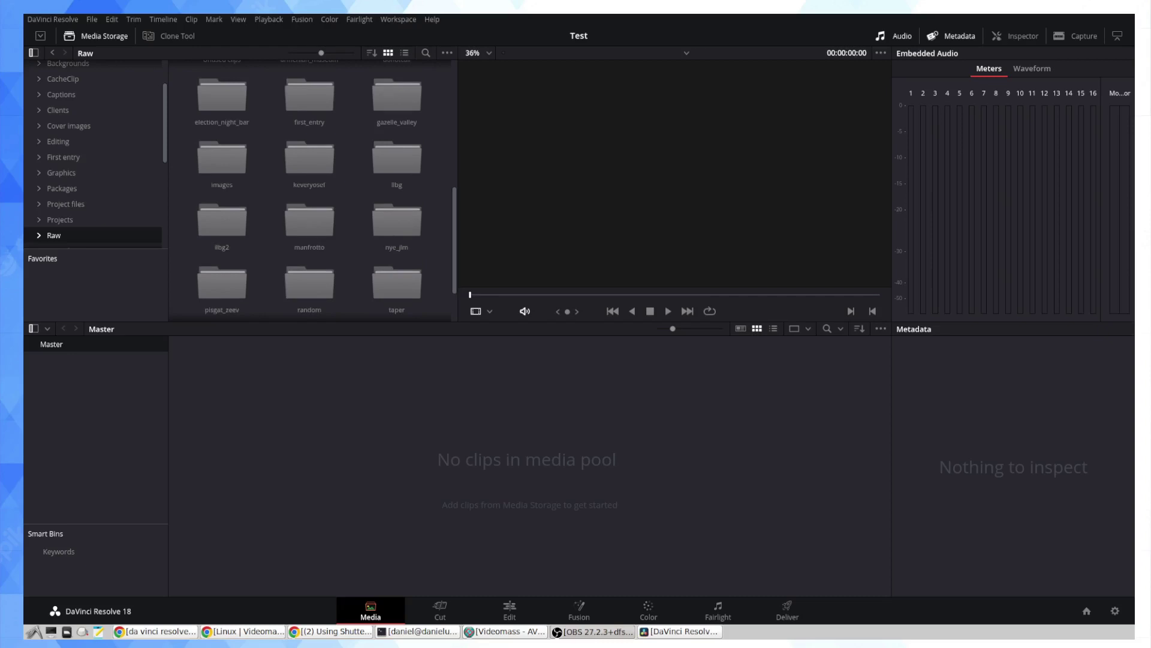
{"action": "scroll", "coordinate": [309, 191], "scroll_direction": "down", "scroll_amount": 3}
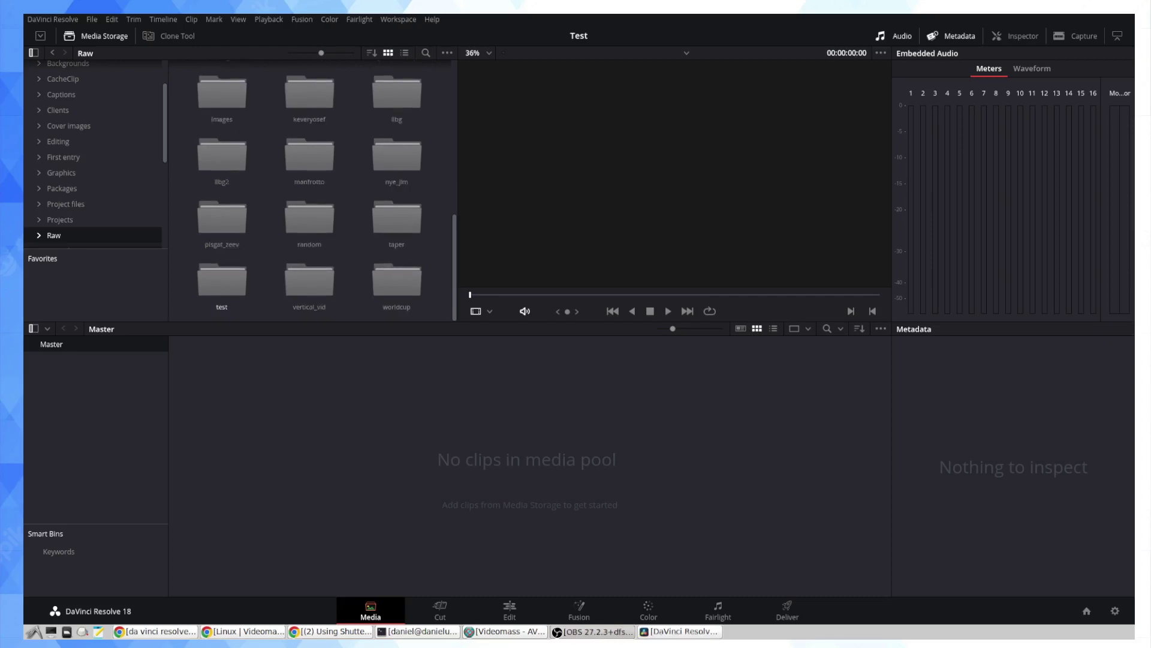
{"action": "double_click", "coordinate": [222, 280]}
- Preview the original clips MVI_5111.MP4 and MVI_5135.MP4, playing and stopping the latter to check its audio
{"action": "left_click", "coordinate": [208, 88]}
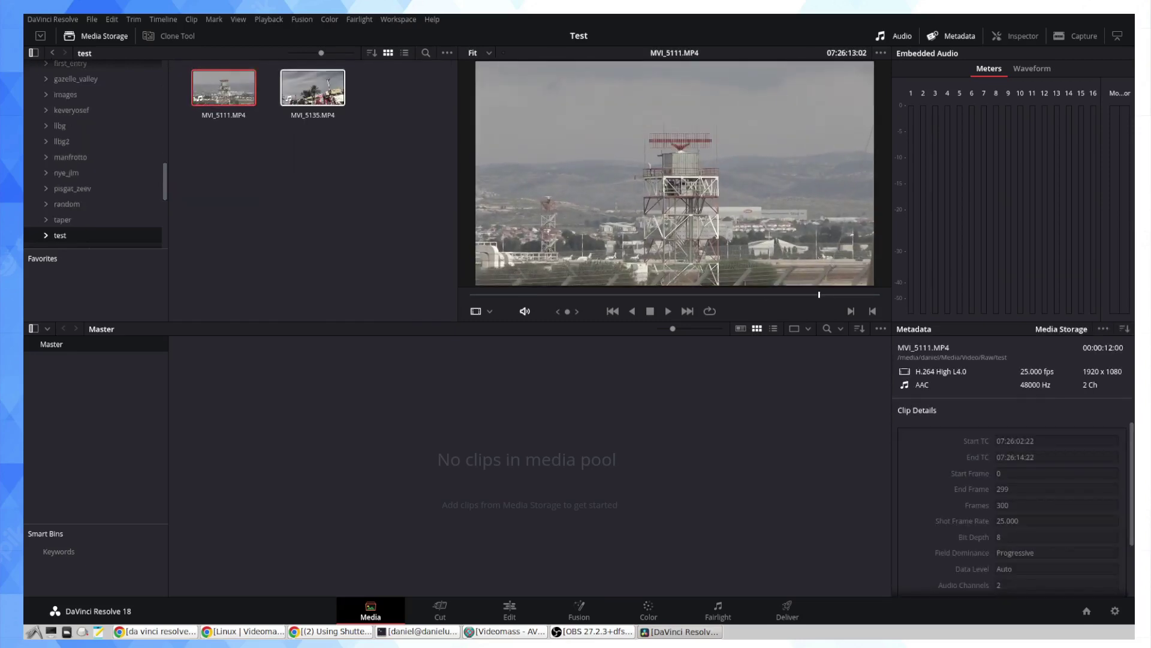
{"action": "left_click", "coordinate": [312, 87]}
{"action": "key", "text": "space"}
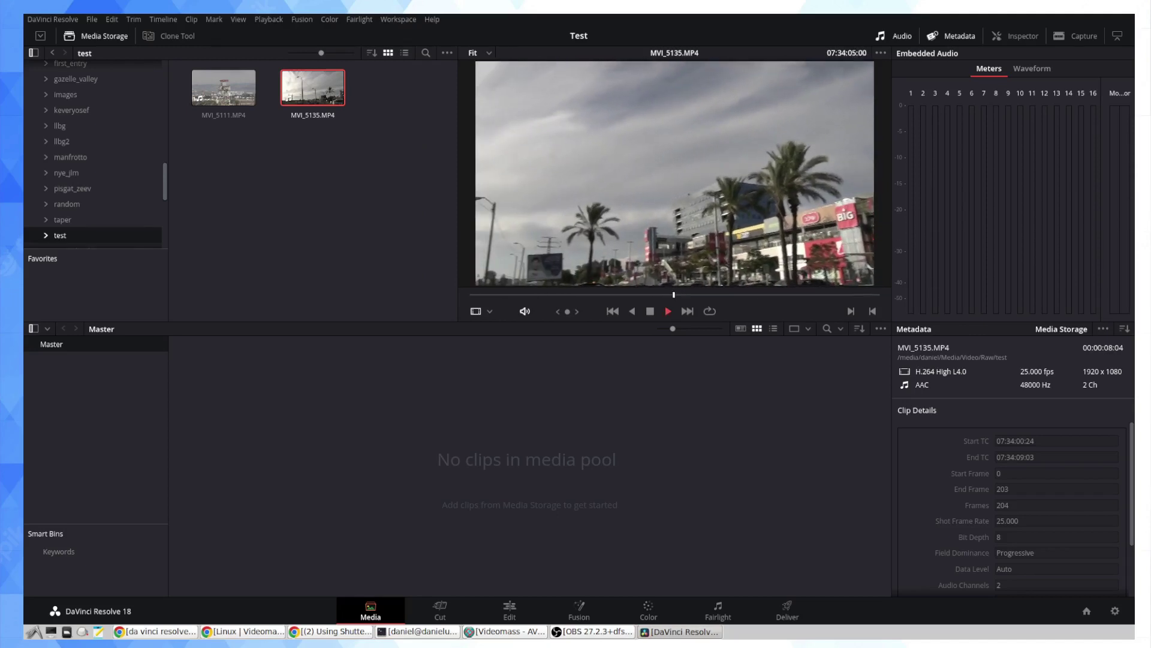
{"action": "key", "text": "space"}
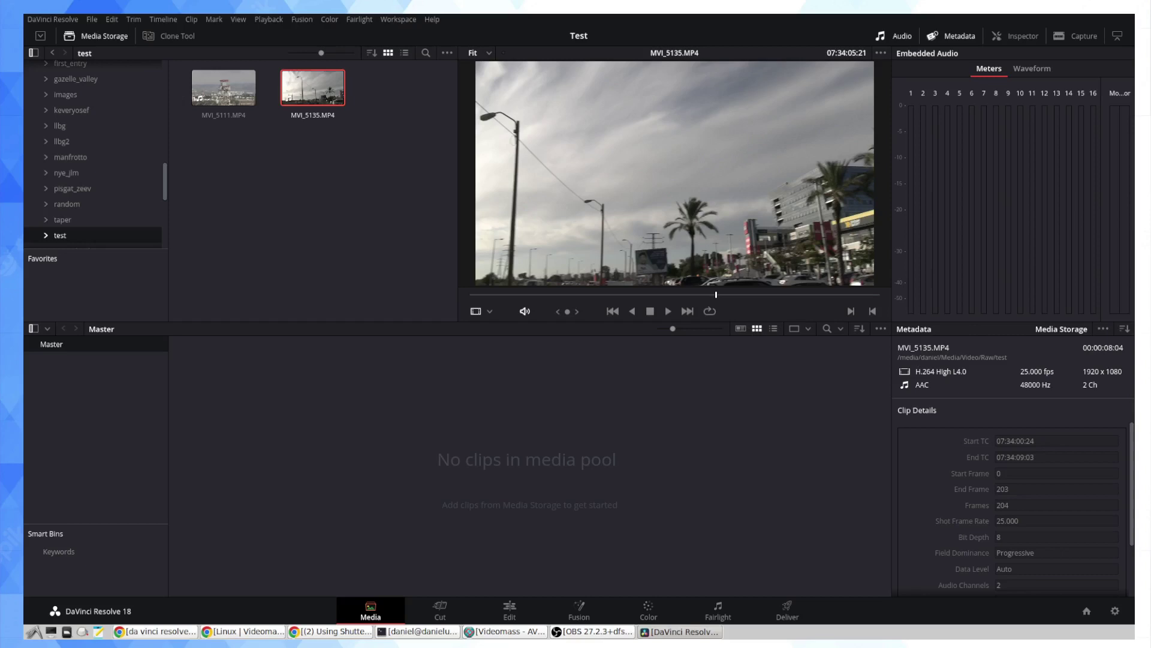
- Bring up Videomass, and open the test folder under Raw in a file manager window
{"action": "left_click", "coordinate": [505, 631]}
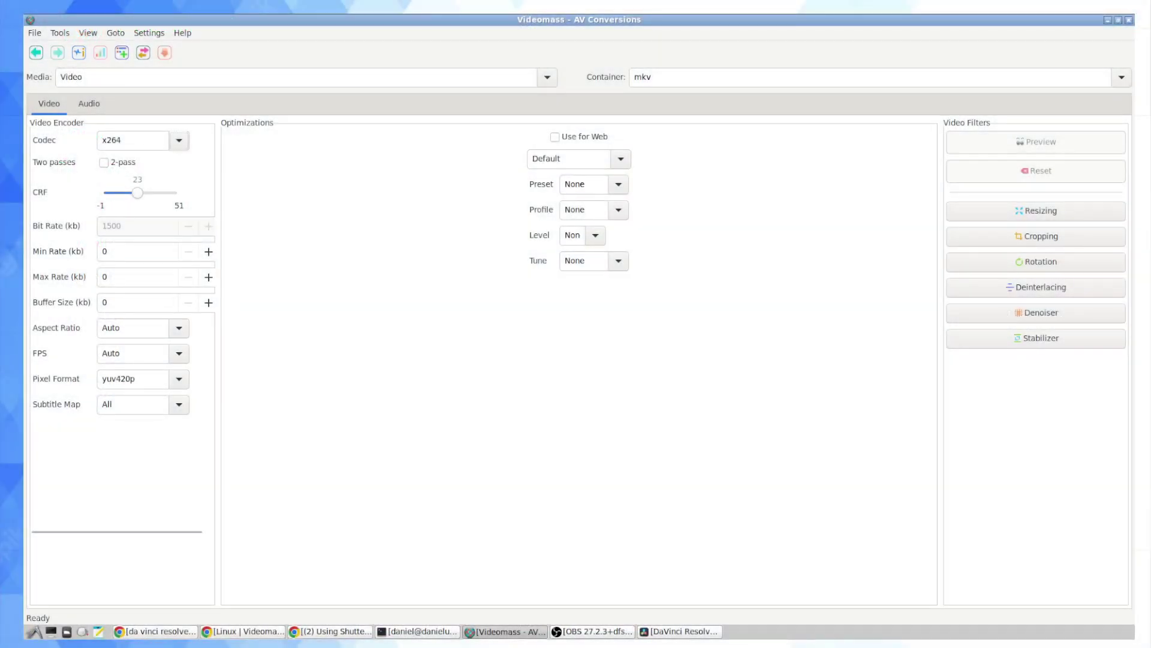
{"action": "key", "text": "super+e"}
{"action": "left_click", "coordinate": [49, 254]}
{"action": "scroll", "coordinate": [539, 342], "scroll_direction": "down", "scroll_amount": 2}
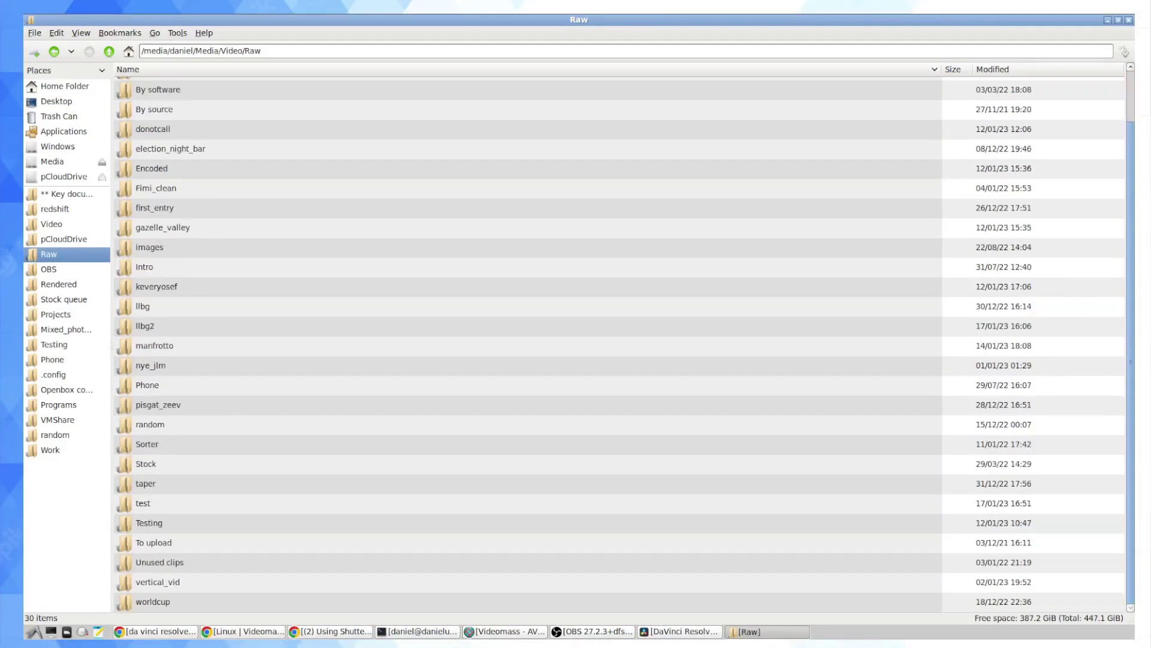
{"action": "double_click", "coordinate": [142, 503]}
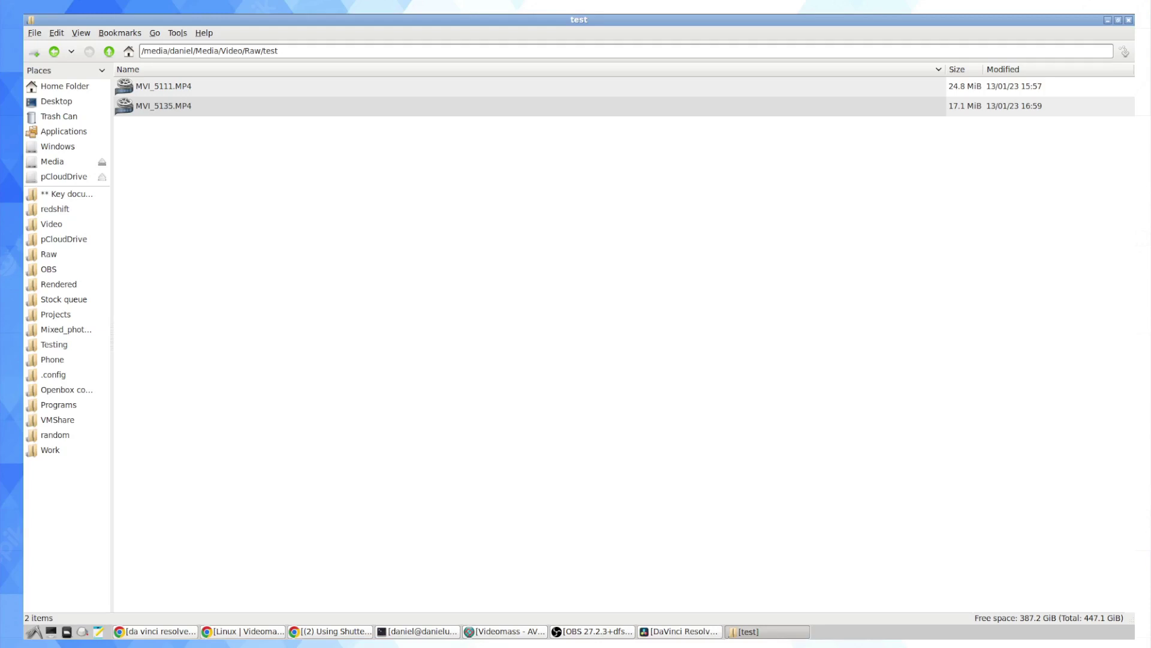
- Switch to Videomass, return to the queued files and empty the list of MVI_5111 and MVI_5135
{"action": "left_click", "coordinate": [767, 631]}
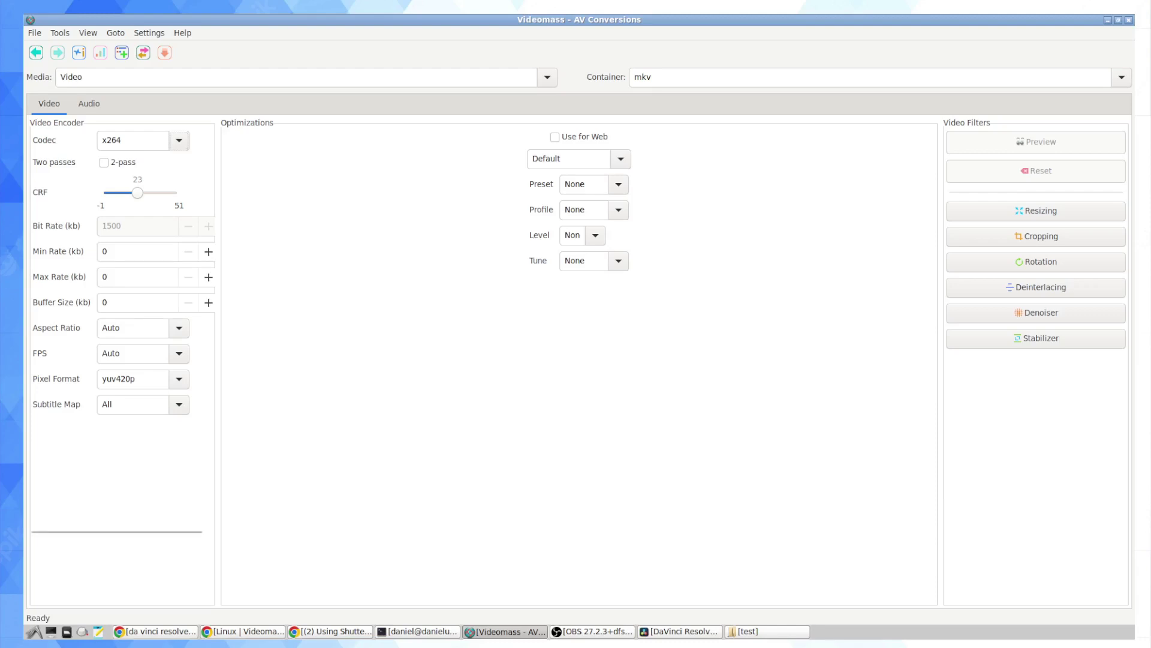
{"action": "left_click", "coordinate": [36, 53]}
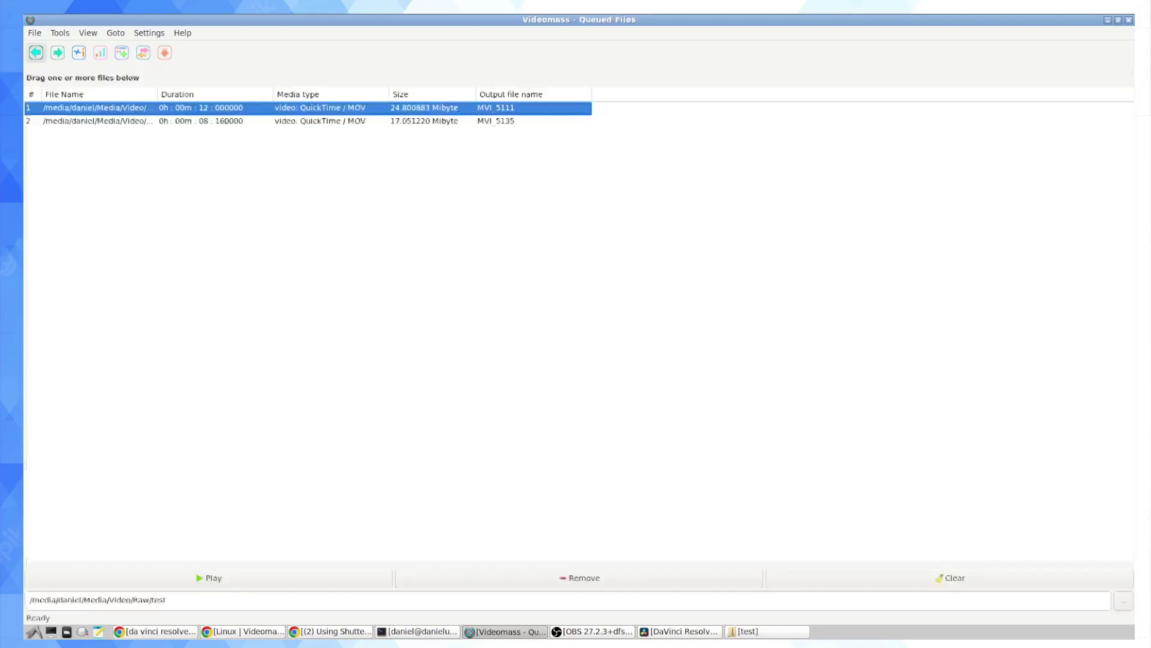
{"action": "left_click", "coordinate": [308, 180]}
{"action": "left_click", "coordinate": [308, 121]}
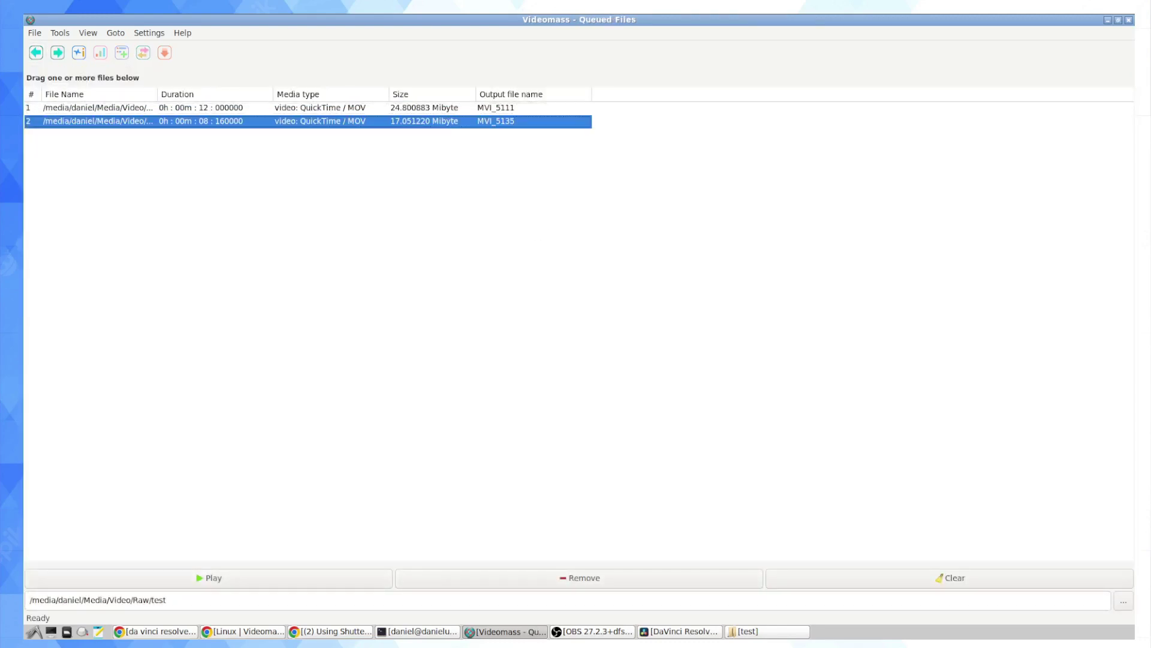
{"action": "left_click", "coordinate": [308, 108]}
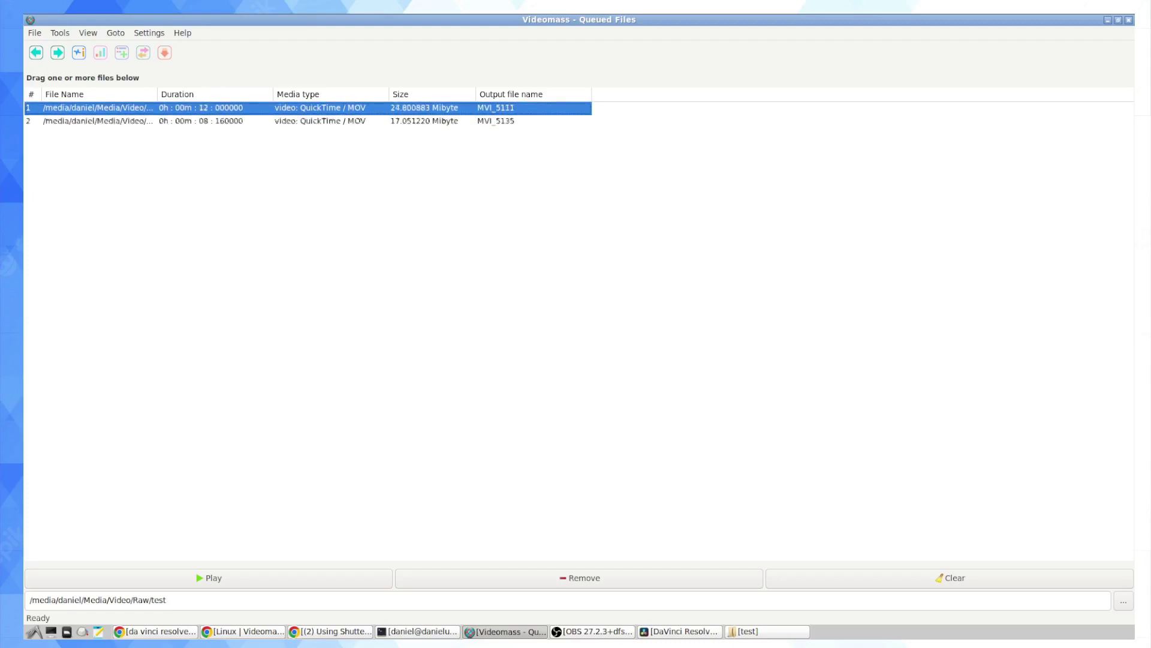
{"action": "left_click", "coordinate": [719, 578]}
- Add both MP4 clips from the file manager's test folder to the Videomass queue
{"action": "left_click", "coordinate": [767, 632]}
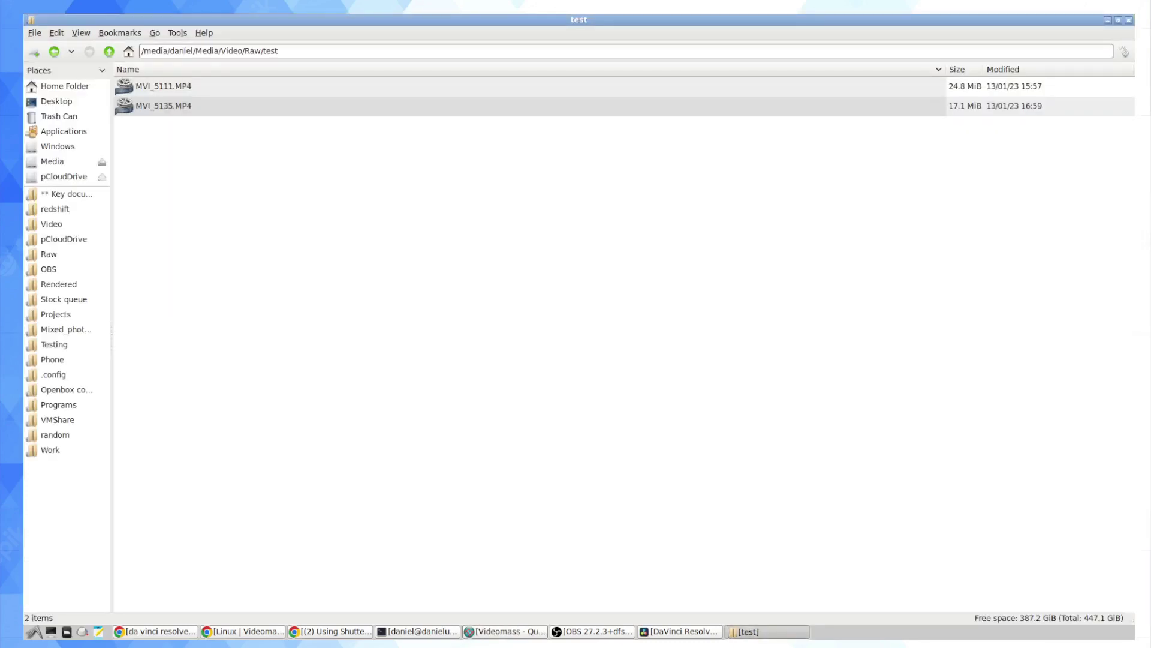
{"action": "left_click", "coordinate": [1118, 20]}
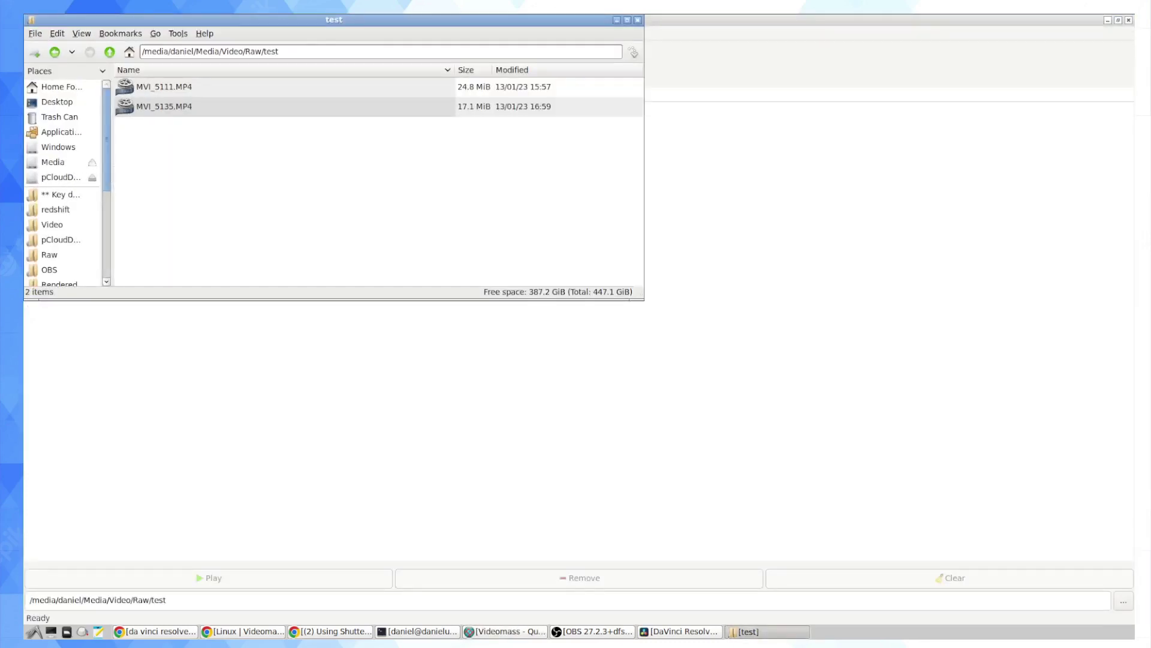
{"action": "left_click_drag", "start_coordinate": [384, 19], "coordinate": [592, 264]}
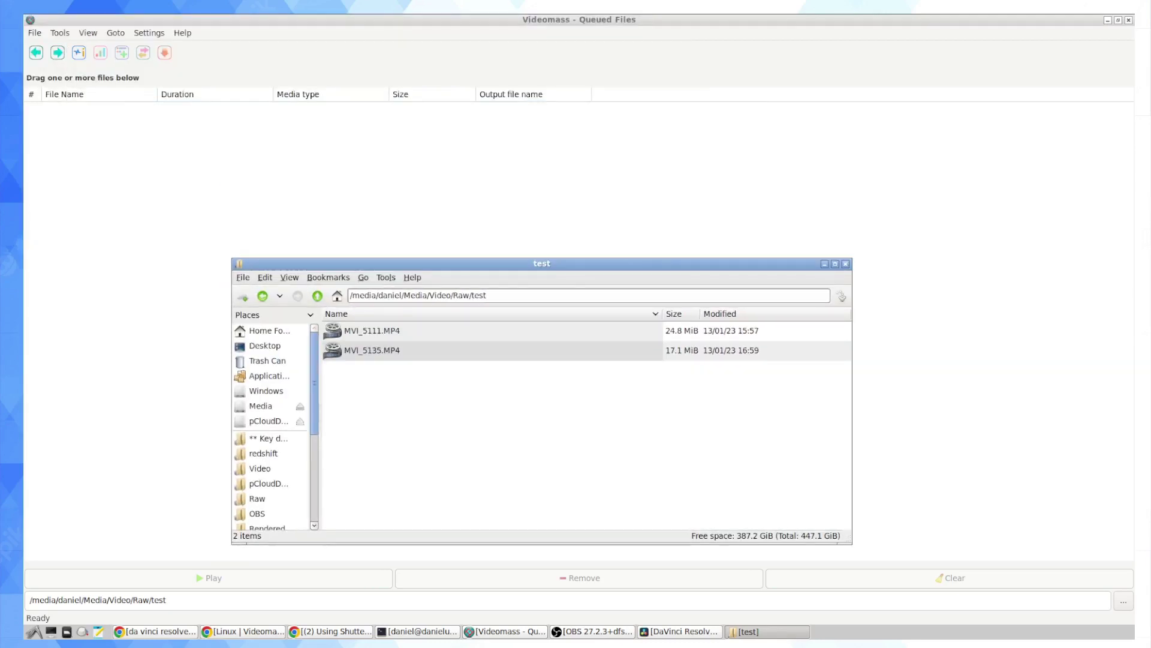
{"action": "key", "text": "ctrl+a"}
{"action": "left_click_drag", "start_coordinate": [372, 340], "coordinate": [336, 180]}
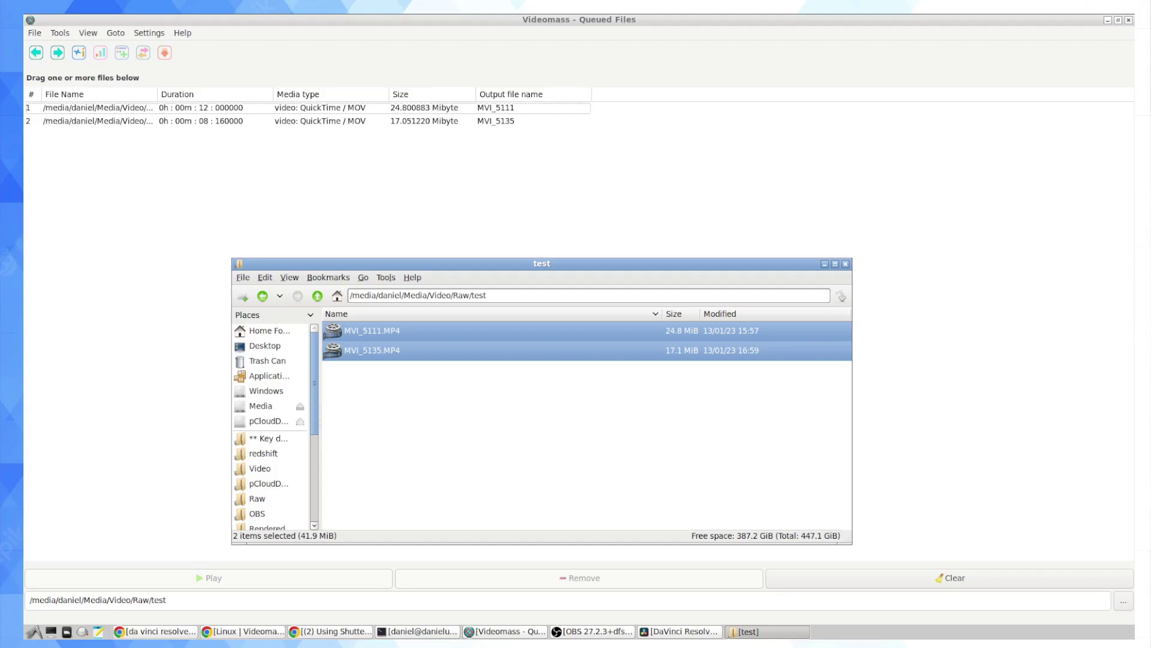
{"action": "left_click", "coordinate": [384, 186]}
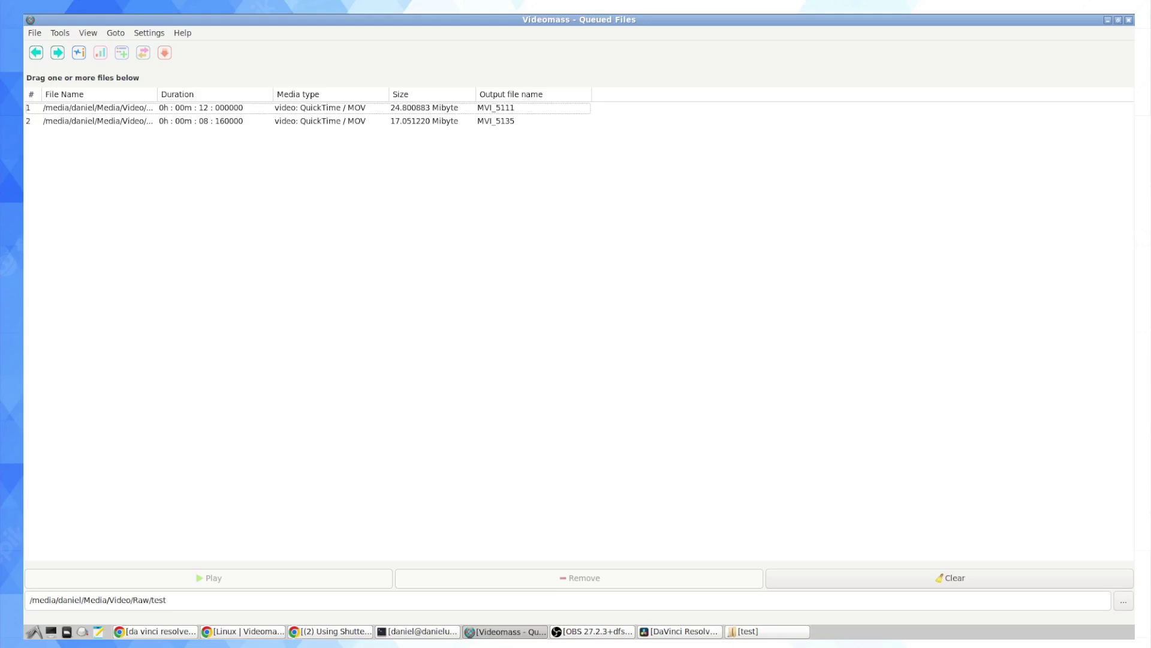
- Go on to the AV conversion settings and select x264 as the video codec
{"action": "left_click", "coordinate": [58, 53]}
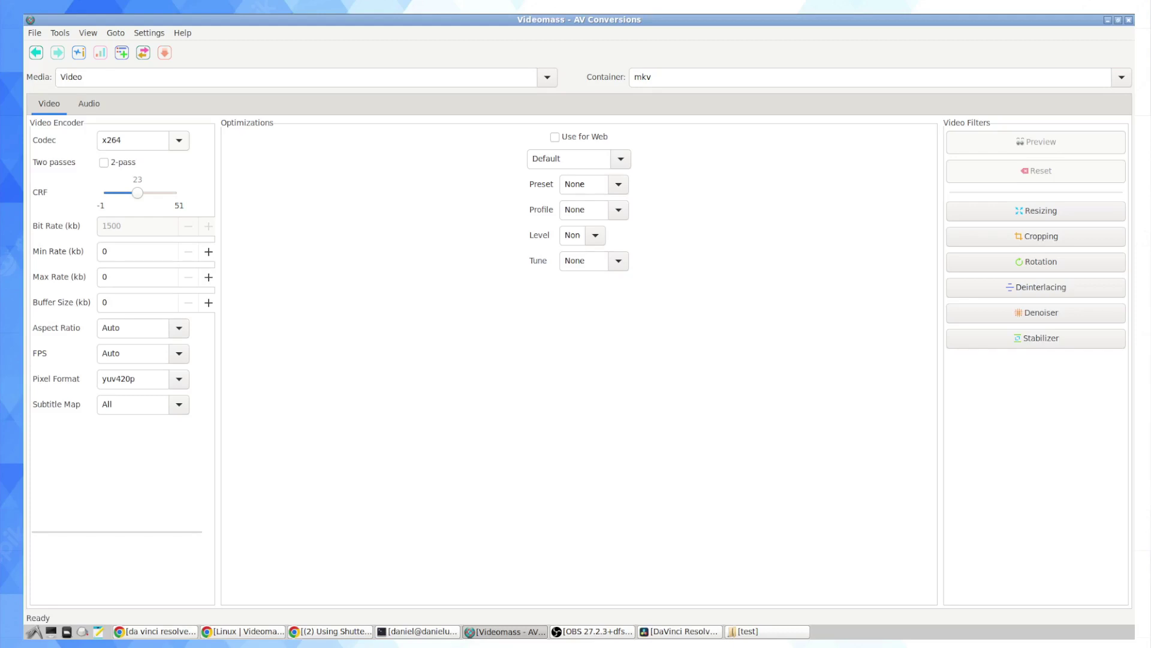
{"action": "left_click", "coordinate": [179, 141]}
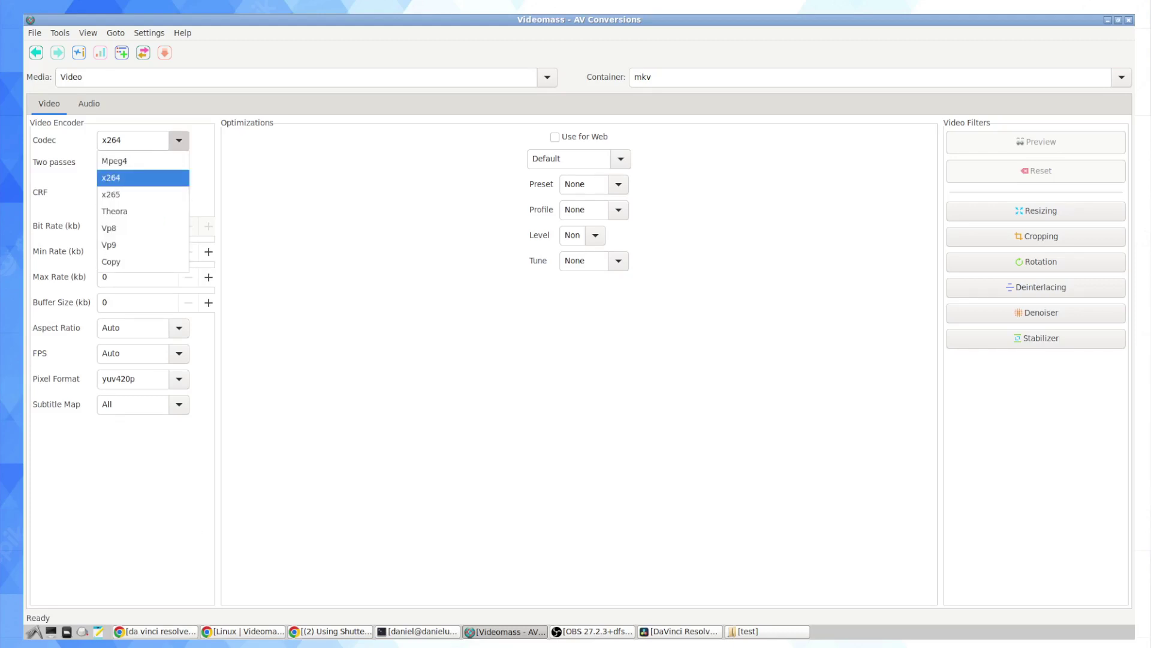
{"action": "left_click", "coordinate": [143, 178]}
- Set the audio encoder to PCM and return to the video encoder settings
{"action": "left_click", "coordinate": [89, 104]}
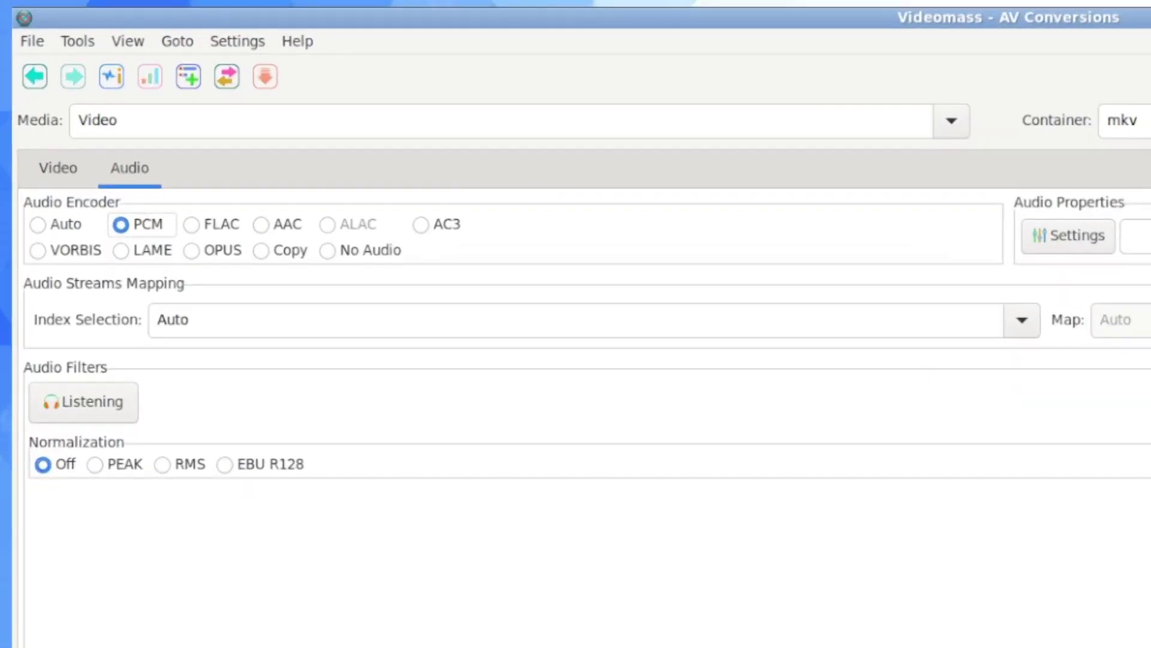
{"action": "left_click", "coordinate": [38, 135]}
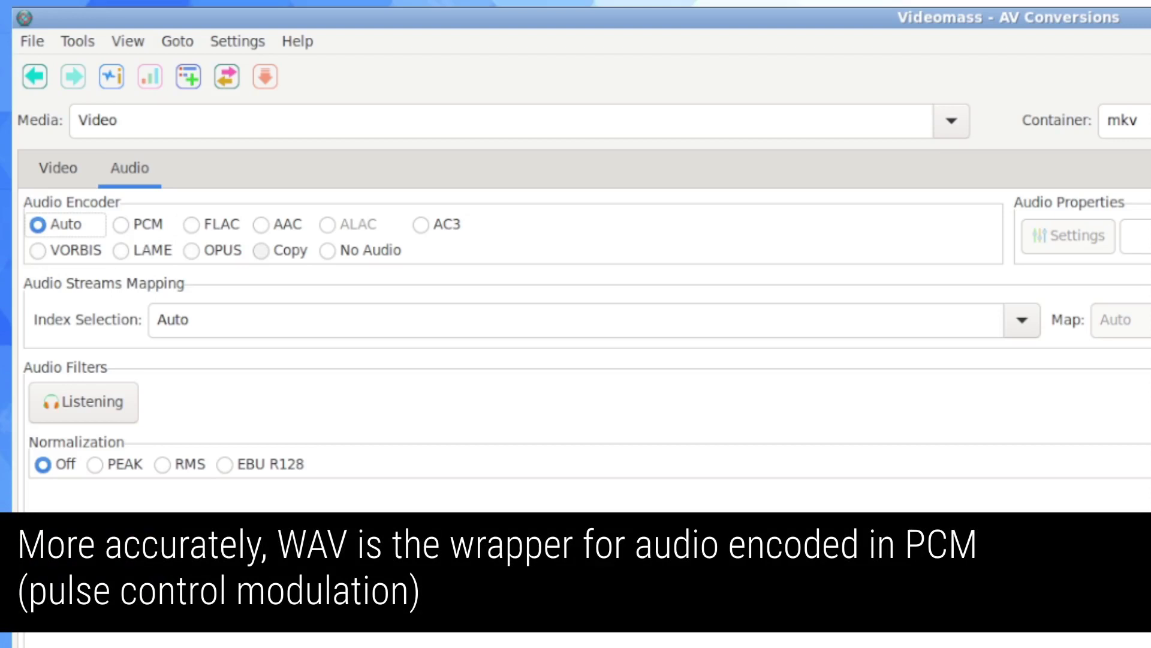
{"action": "left_click", "coordinate": [121, 225]}
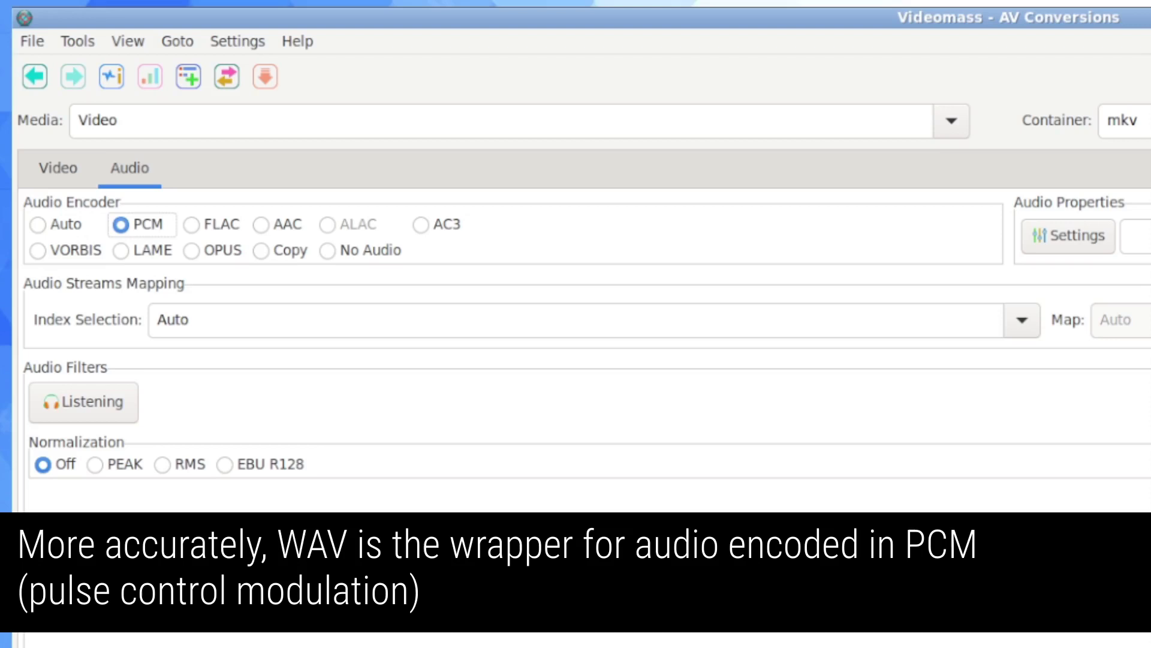
{"action": "left_click", "coordinate": [59, 169]}
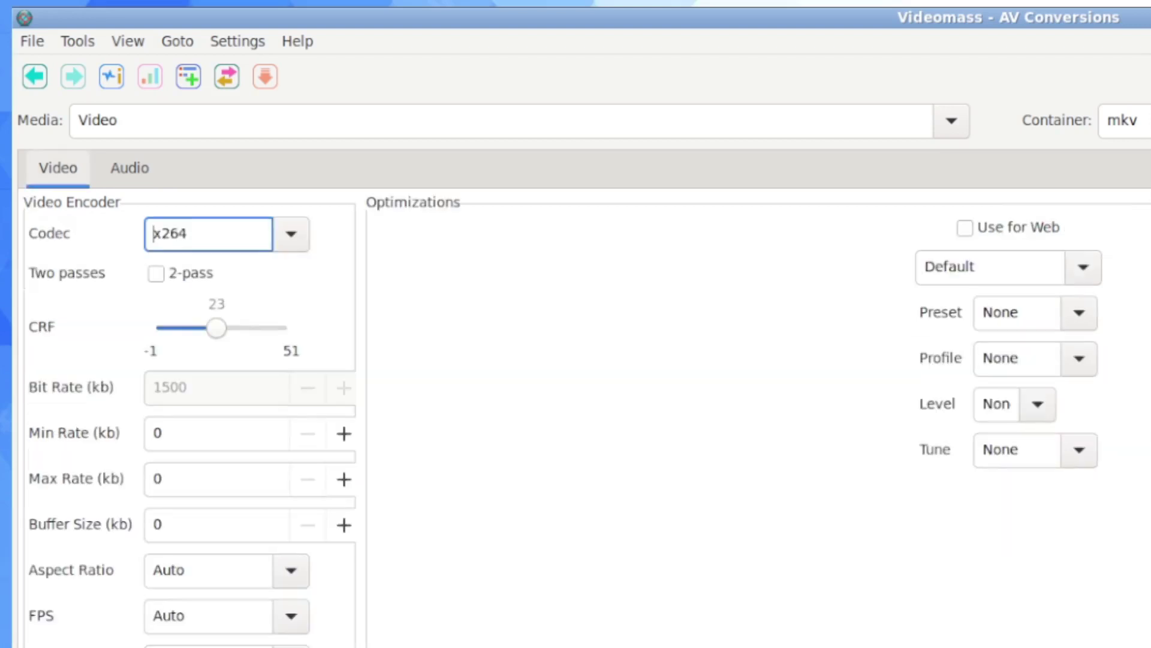
- Convert both queued clips to mkv, accepting the one-pass video encoding summary
{"action": "left_click", "coordinate": [130, 168]}
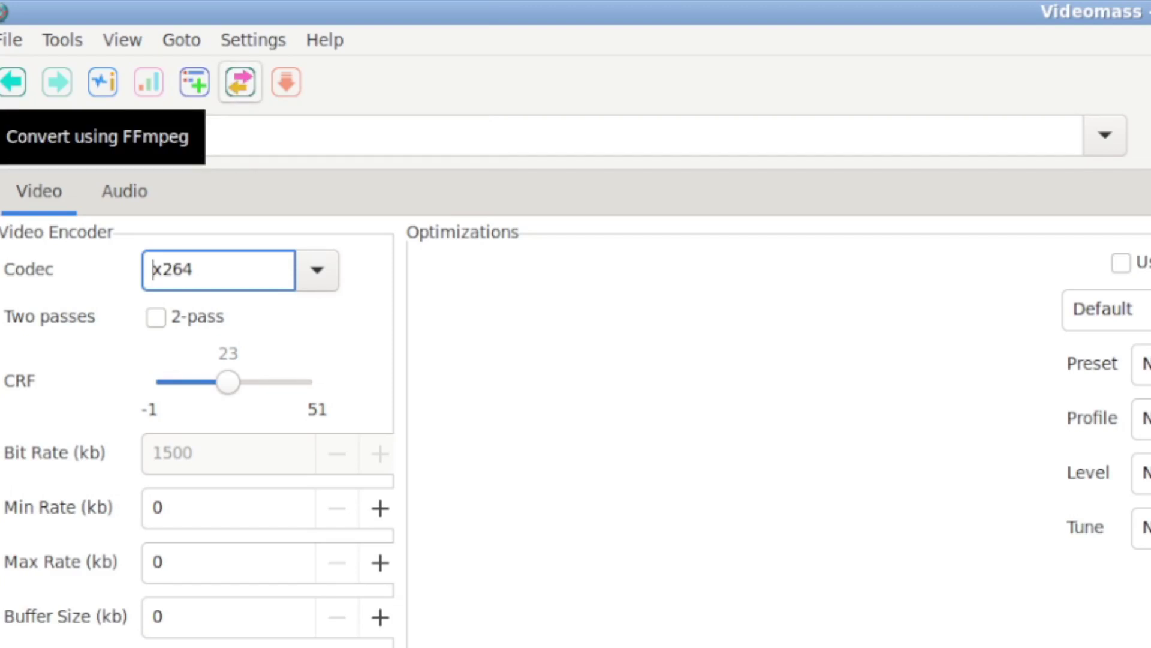
{"action": "left_click", "coordinate": [240, 82]}
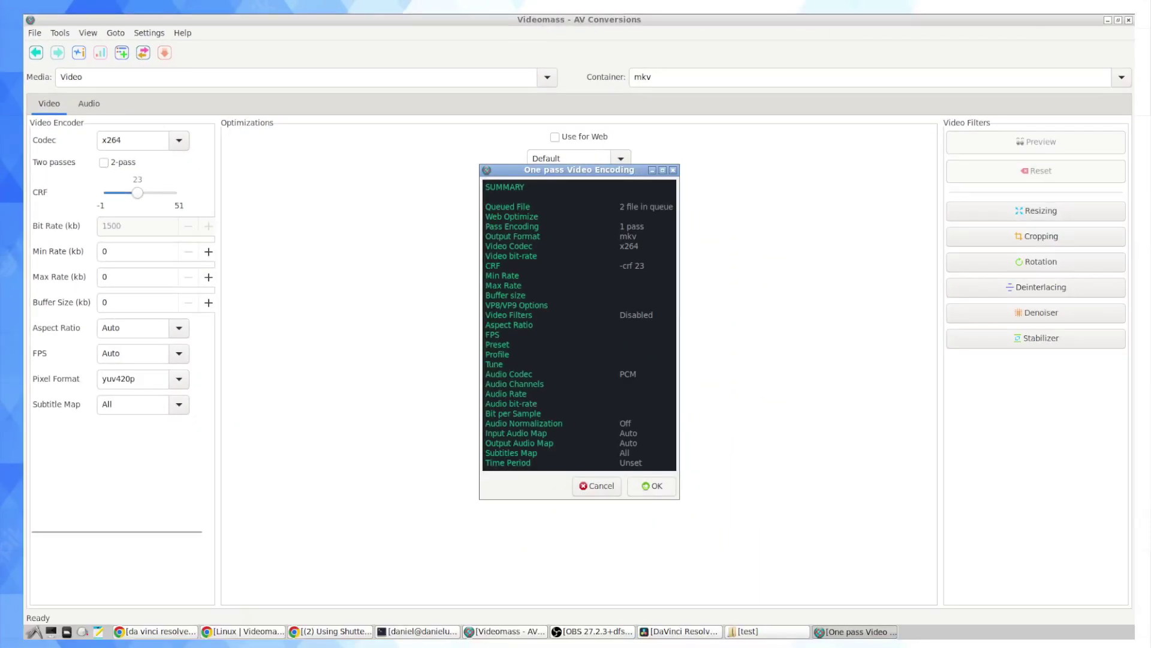
{"action": "left_click", "coordinate": [652, 485]}
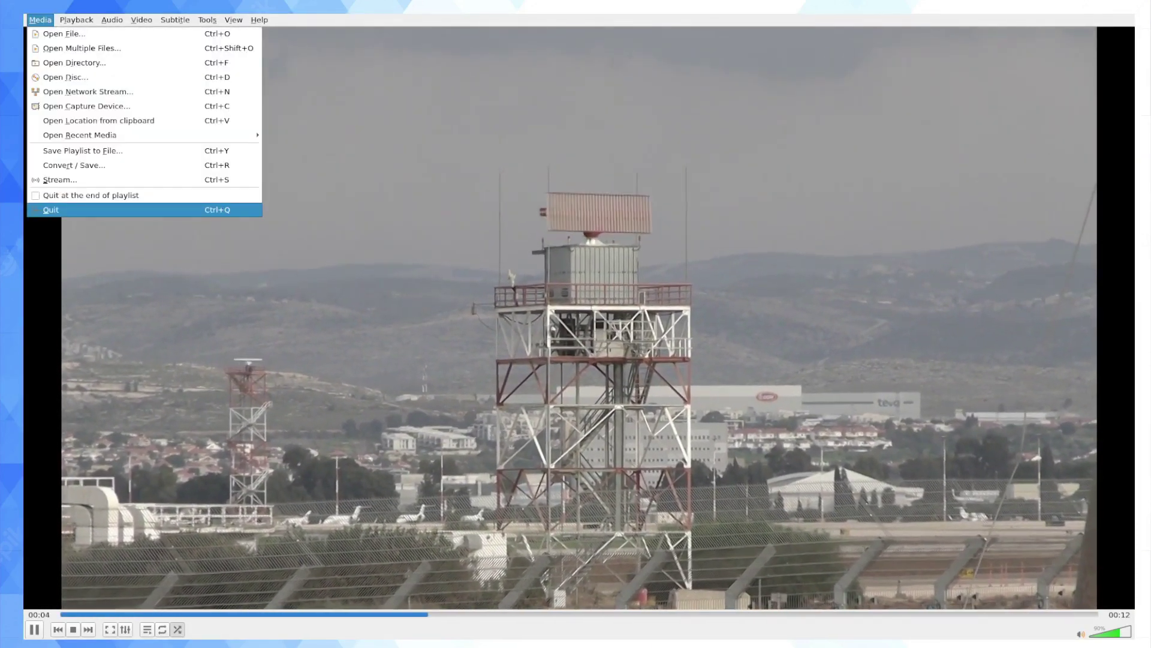
- Quit the video player and check the converted files in the test folder, closing the finished conversion log
{"action": "left_click", "coordinate": [51, 210]}
{"action": "left_click", "coordinate": [527, 449]}
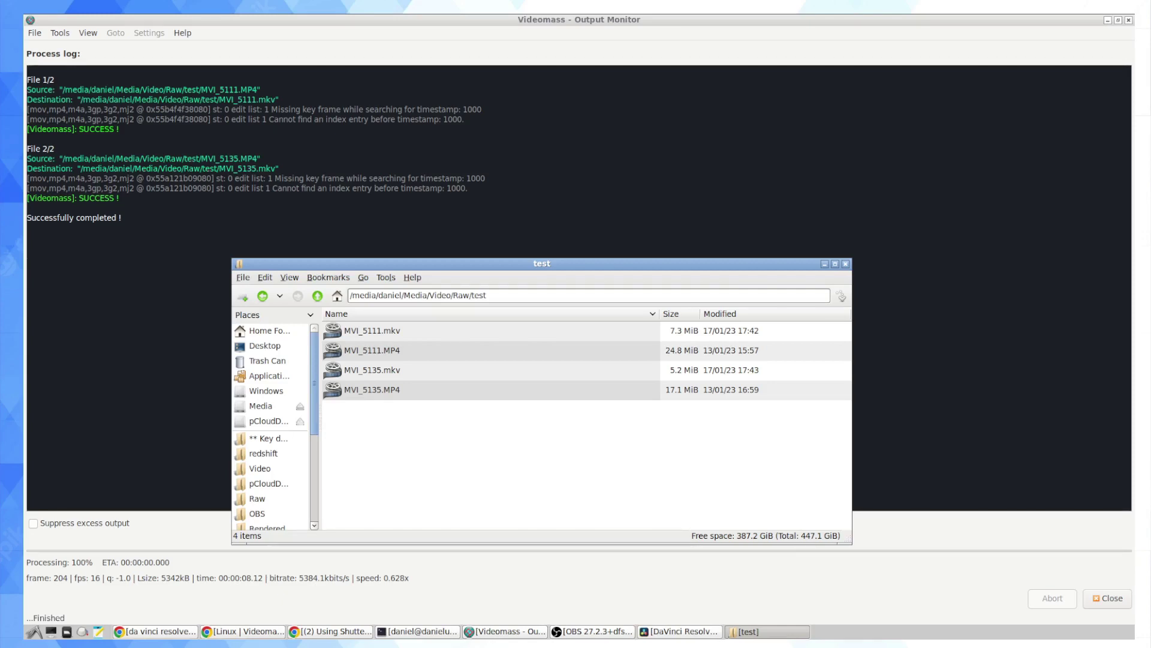
{"action": "key", "text": "alt+F9"}
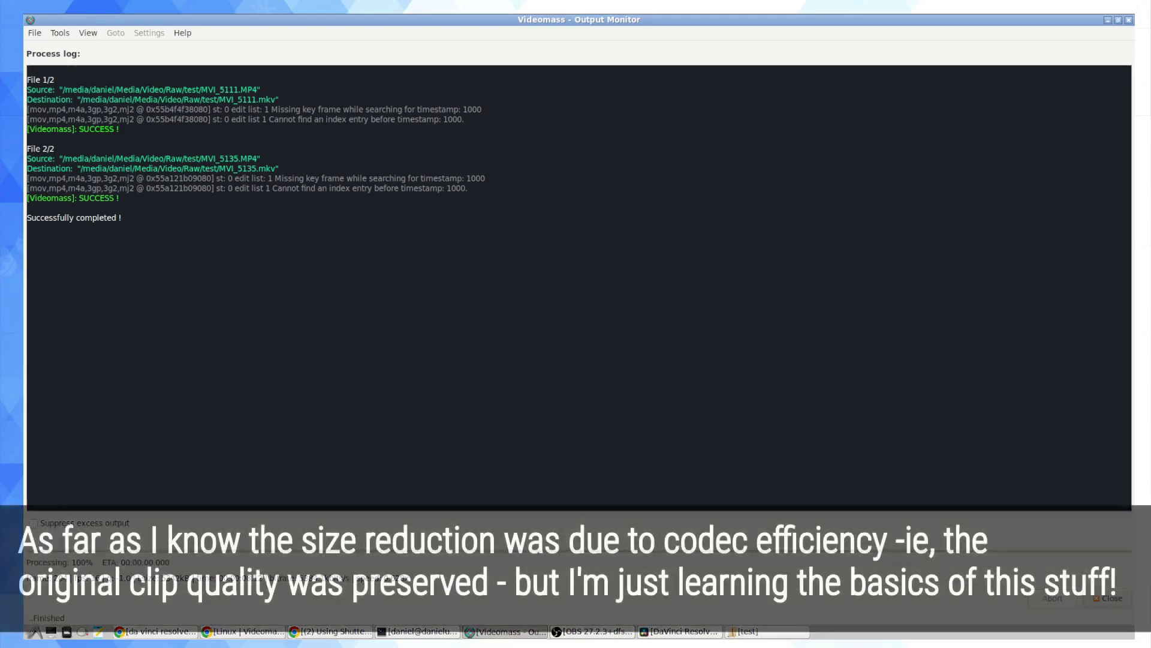
{"action": "left_click", "coordinate": [1099, 595]}
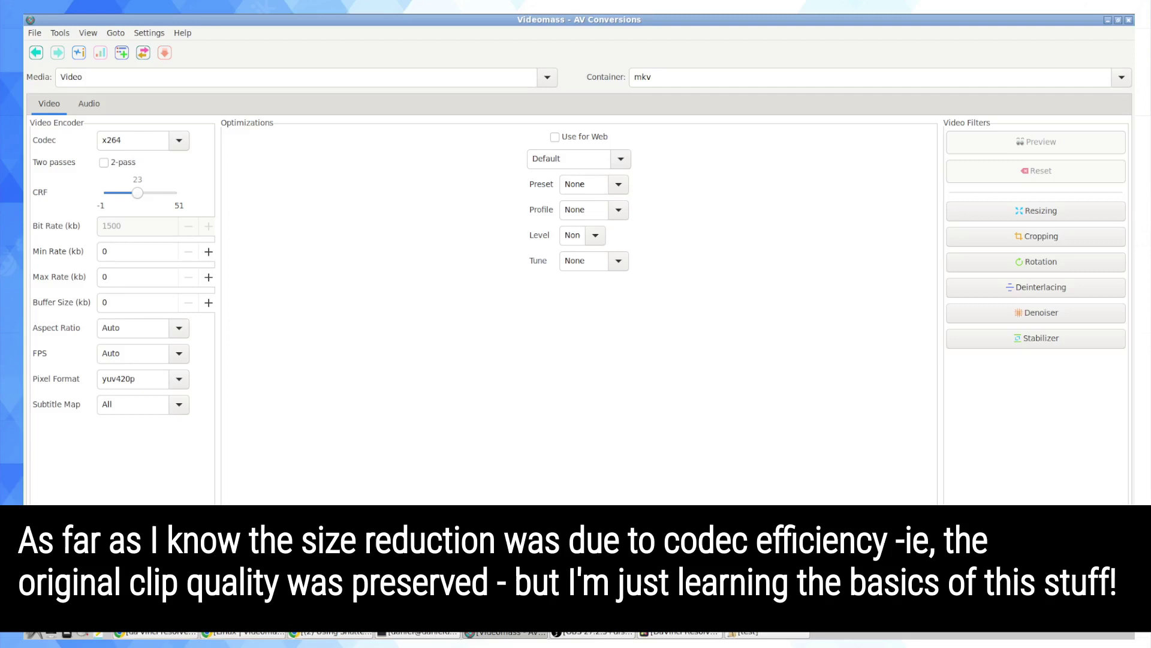
- Switch to DaVinci Resolve and preview MVI_5111.mkv to check its audio playback
{"action": "left_click", "coordinate": [680, 629]}
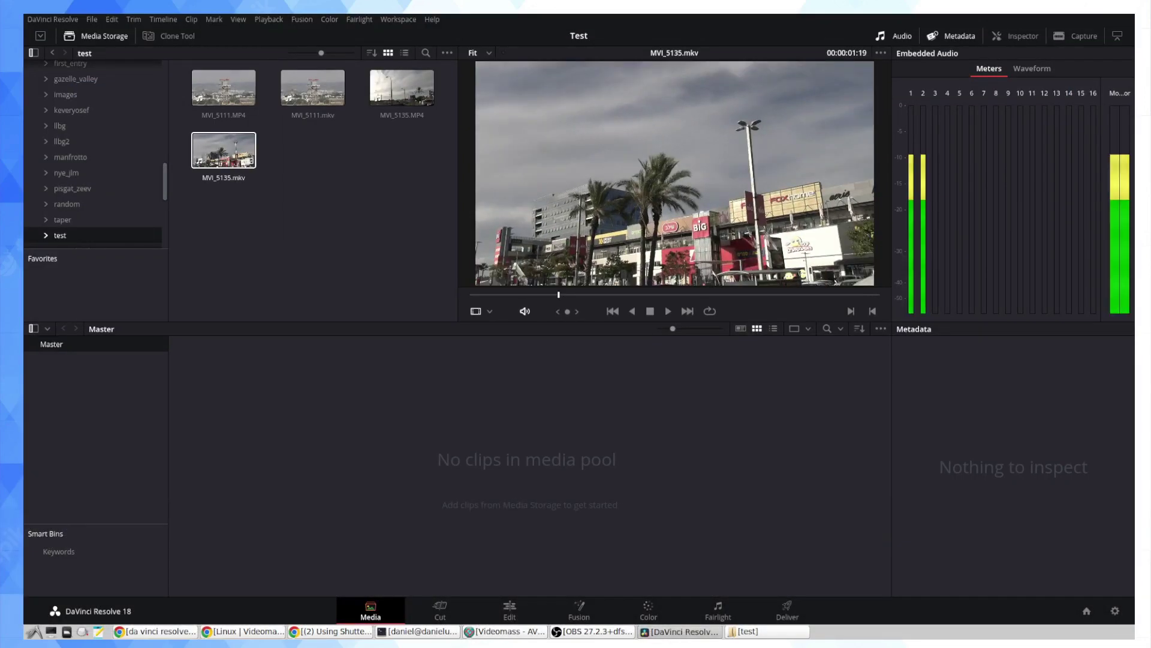
{"action": "left_click", "coordinate": [313, 87]}
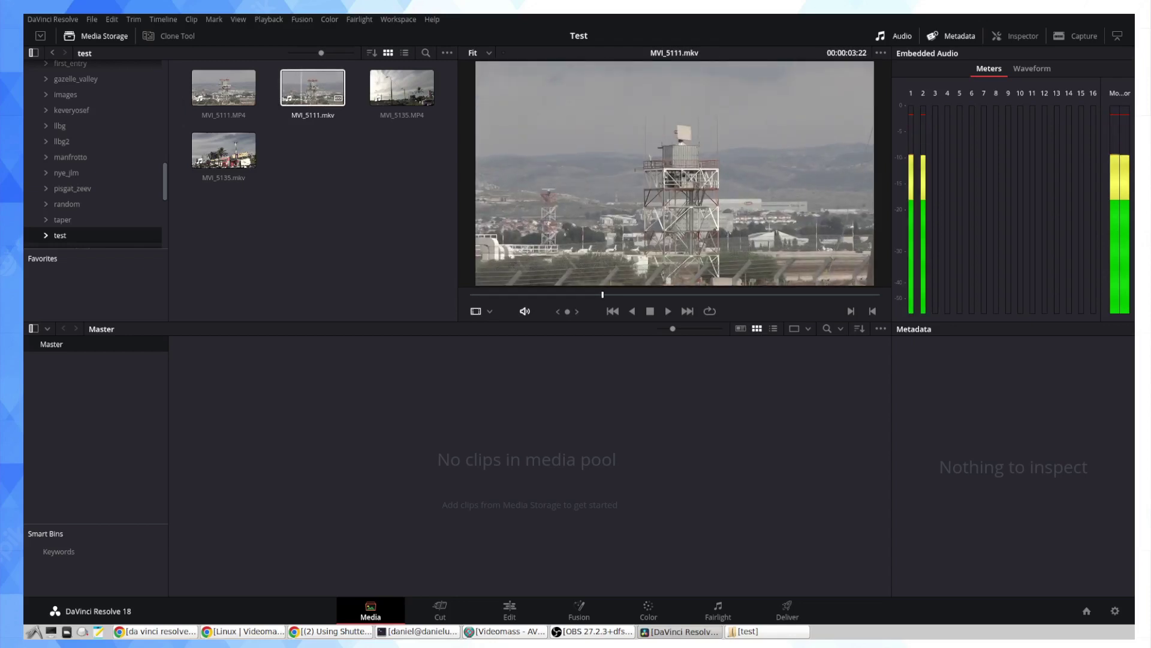
{"action": "left_click", "coordinate": [301, 88]}
{"action": "key", "text": "space"}
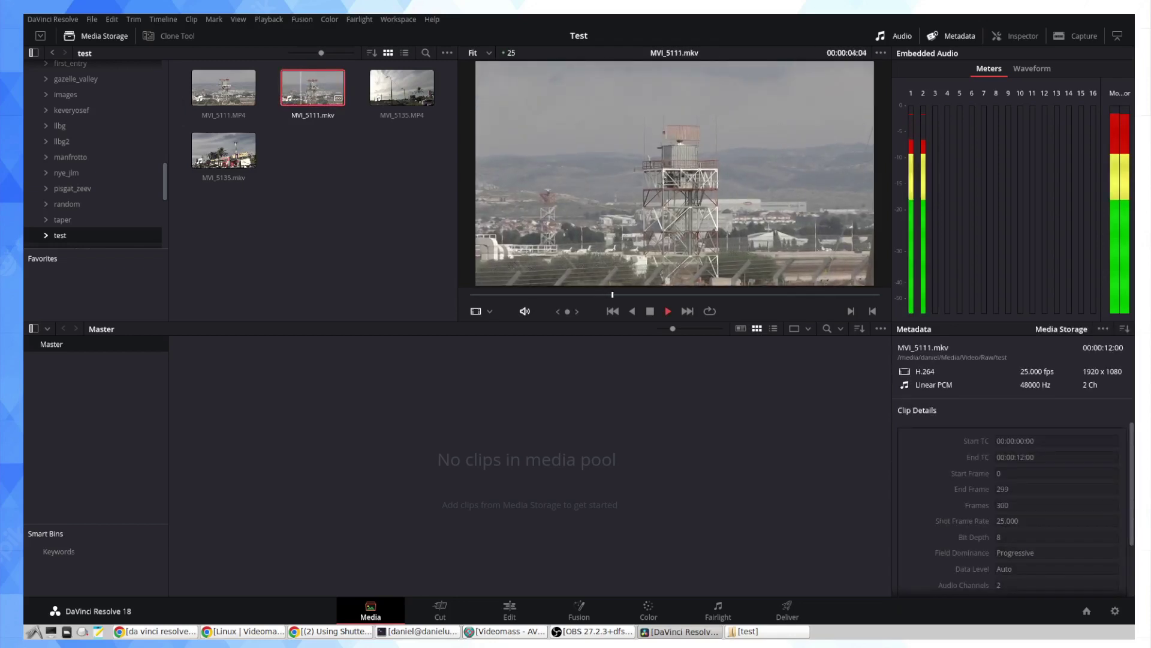
{"action": "key", "text": "space"}
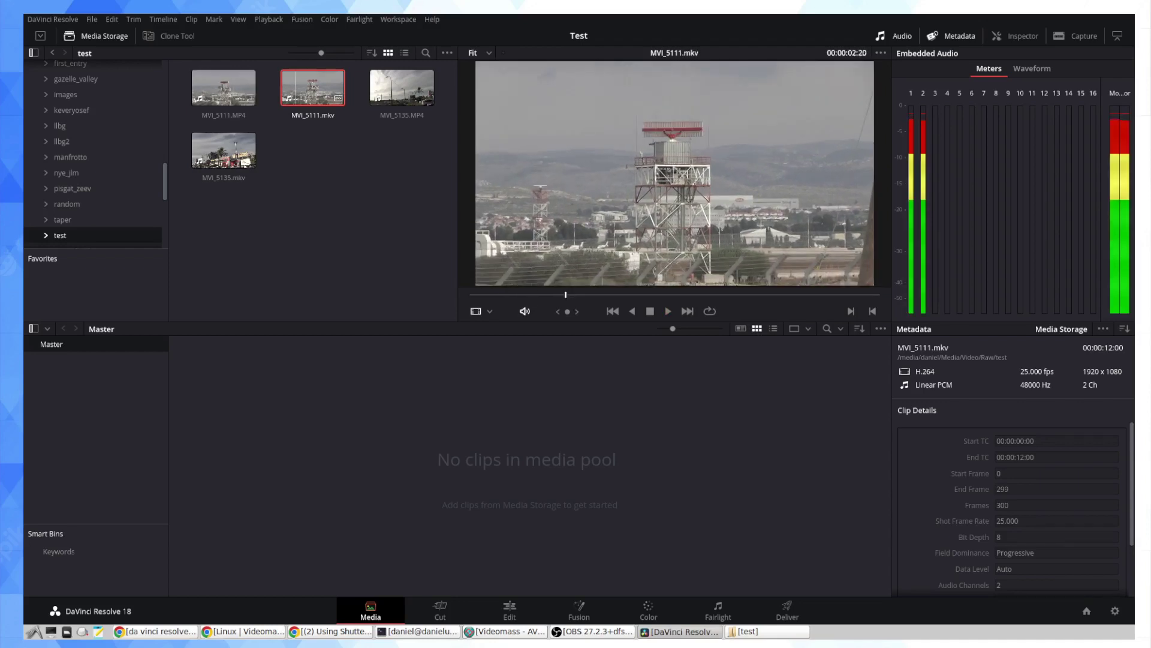
- Add the converted clip MVI_5111.mkv to the Master bin of the media pool
{"action": "right_click", "coordinate": [301, 94]}
{"action": "left_click", "coordinate": [347, 101]}
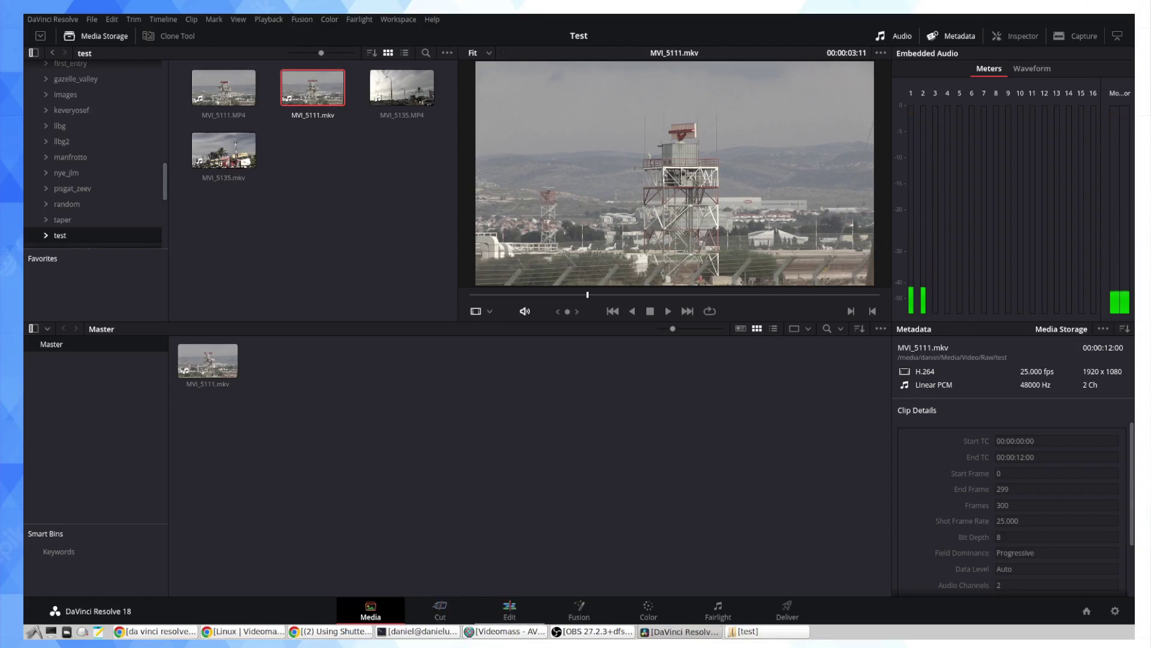
- Place MVI_5111.mkv at the start of a new timeline on the Edit page and play it back to check the audio
{"action": "left_click", "coordinate": [439, 611]}
{"action": "left_click", "coordinate": [509, 611]}
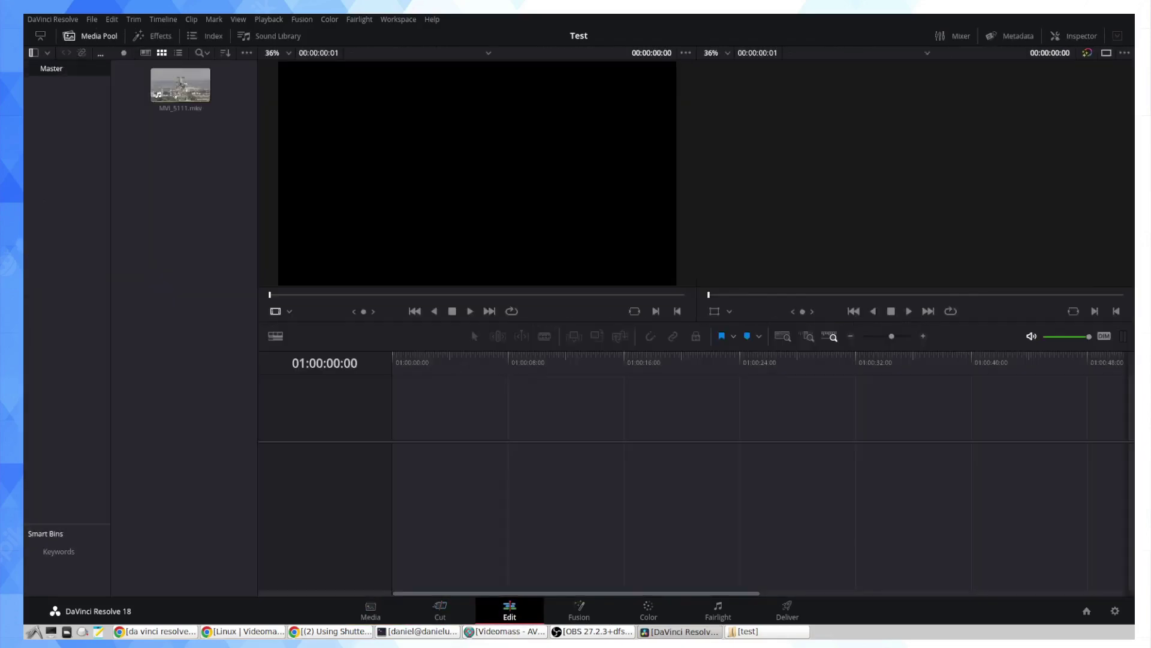
{"action": "left_click_drag", "start_coordinate": [180, 85], "coordinate": [409, 466]}
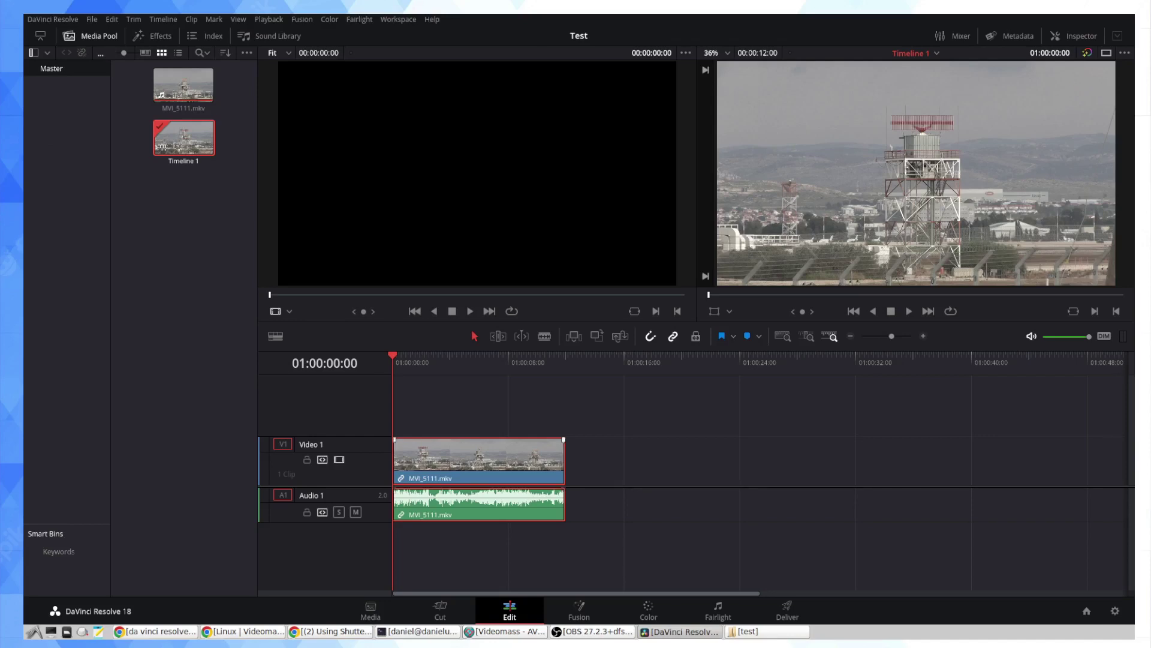
{"action": "key", "text": "space"}
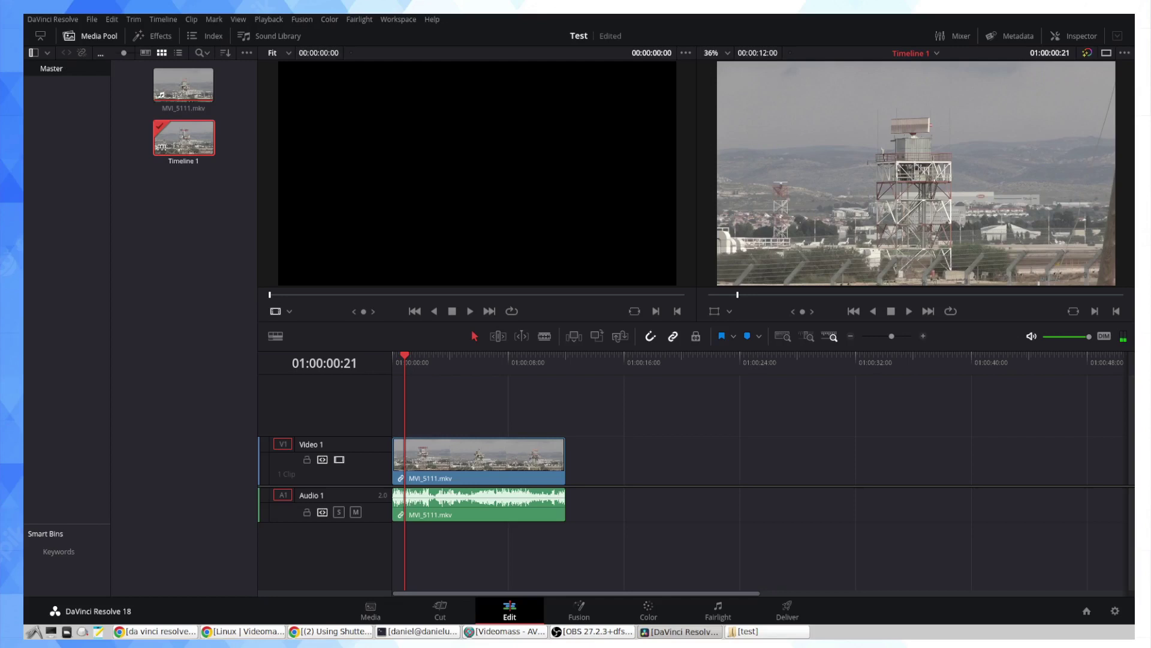
- Show the DaVinci Resolve version information and switch back to the Videomass AV Conversions window
{"action": "left_click", "coordinate": [53, 20]}
{"action": "left_click", "coordinate": [74, 33]}
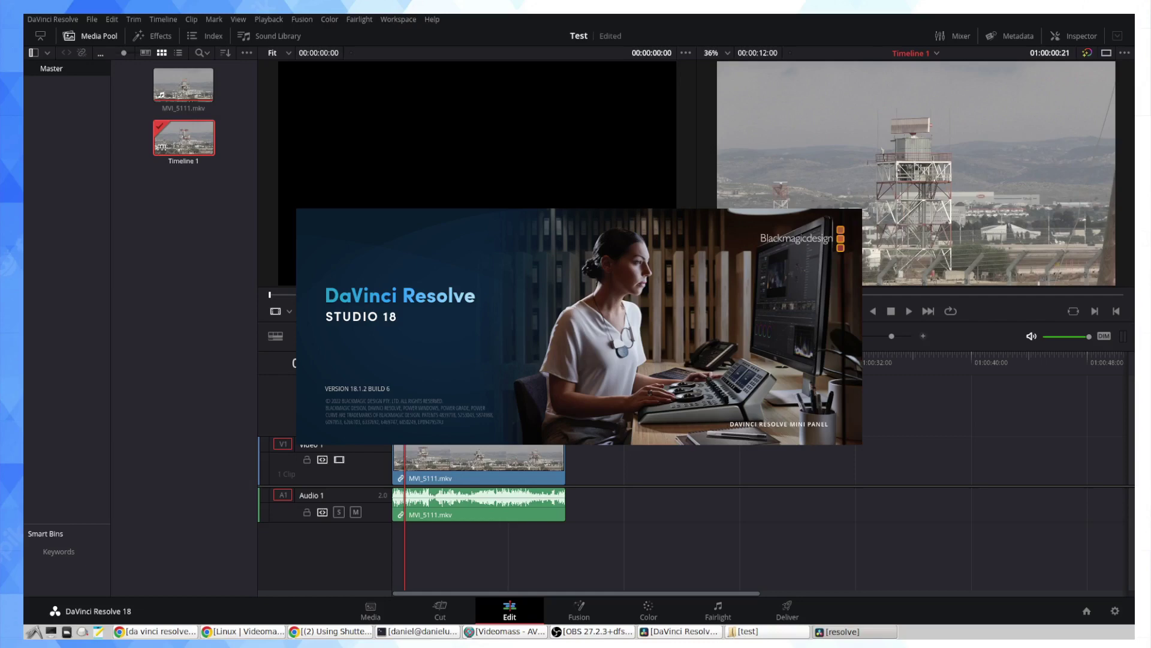
{"action": "left_click", "coordinate": [513, 632]}
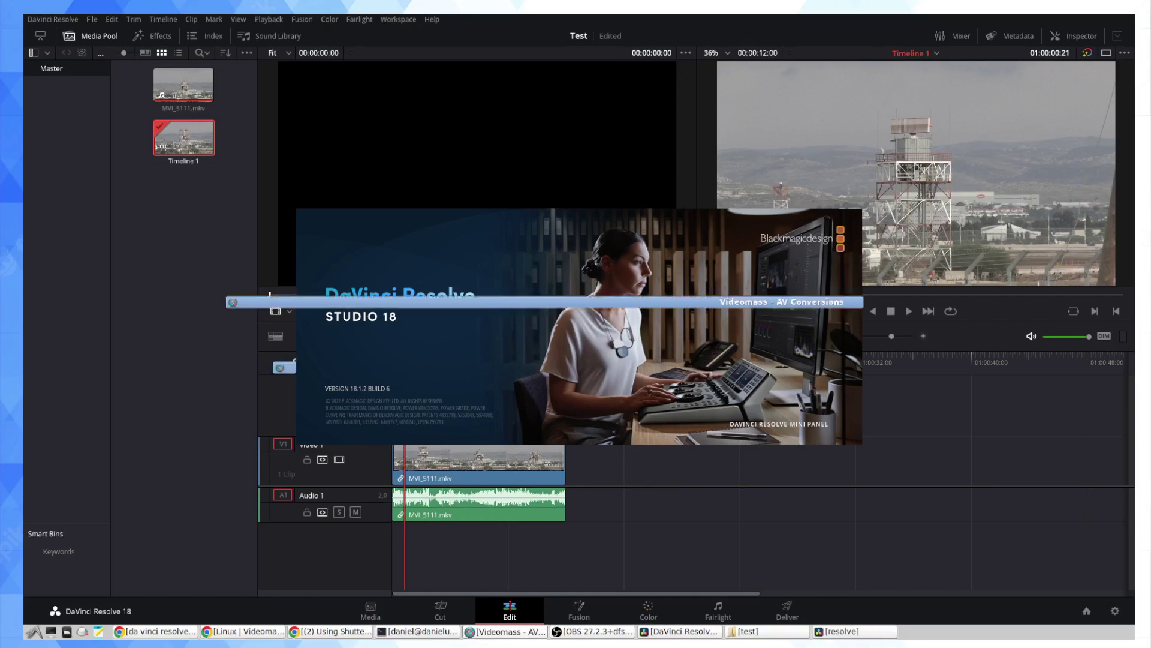
{"action": "left_click", "coordinate": [513, 631]}
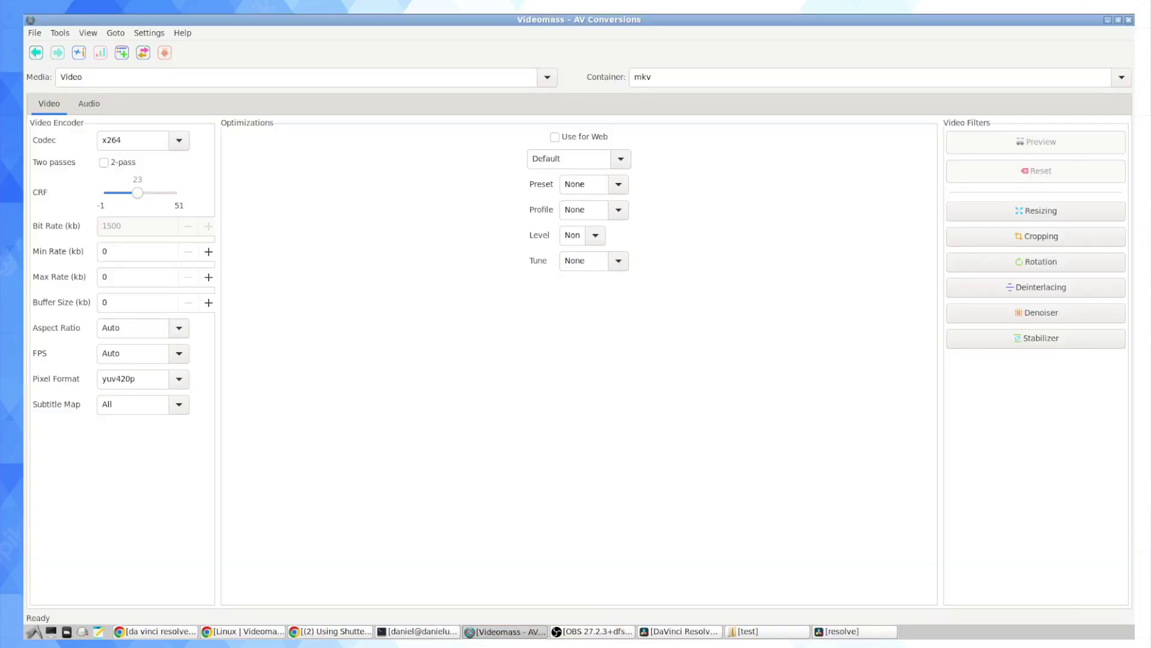